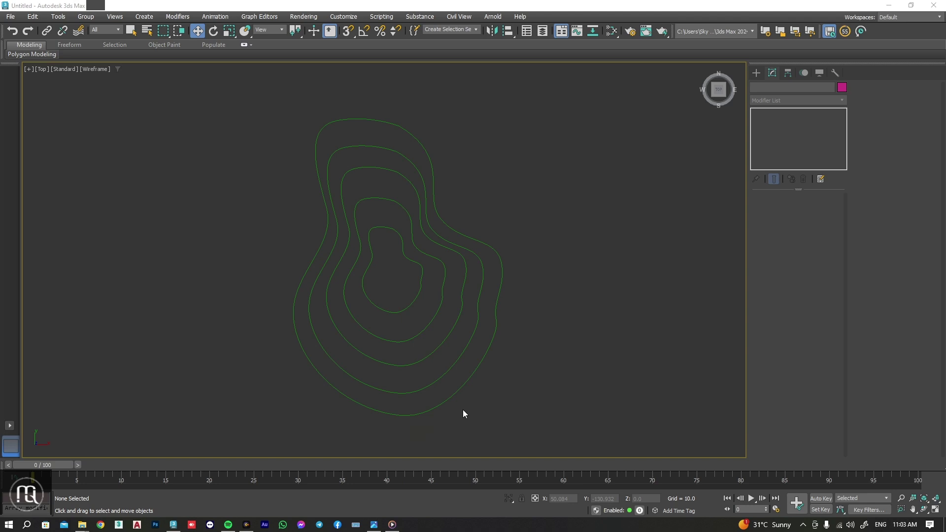
# View the hill-and-contour reference image, then close it to return to 3ds Max.
pyautogui.click(374, 525)
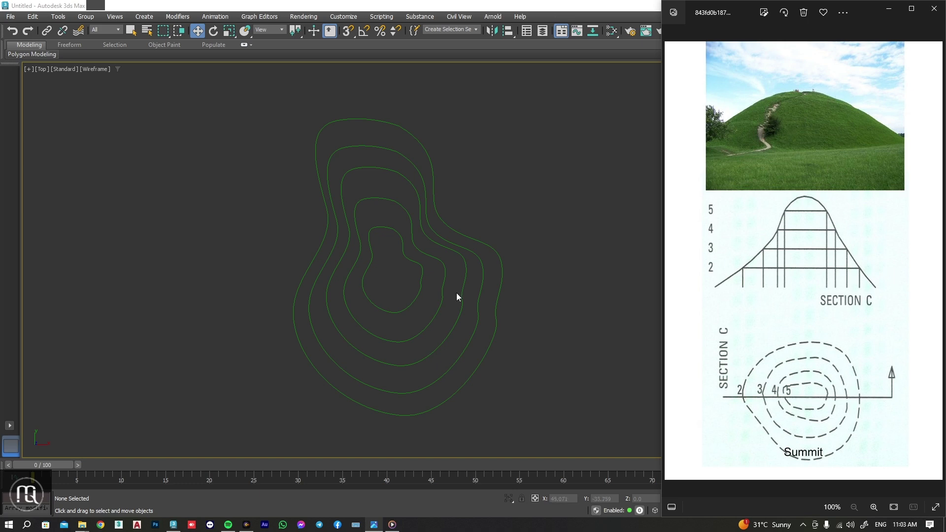
pyautogui.click(569, 302)
# In the Perspective view, select the contour spline Line001.
pyautogui.press('p')
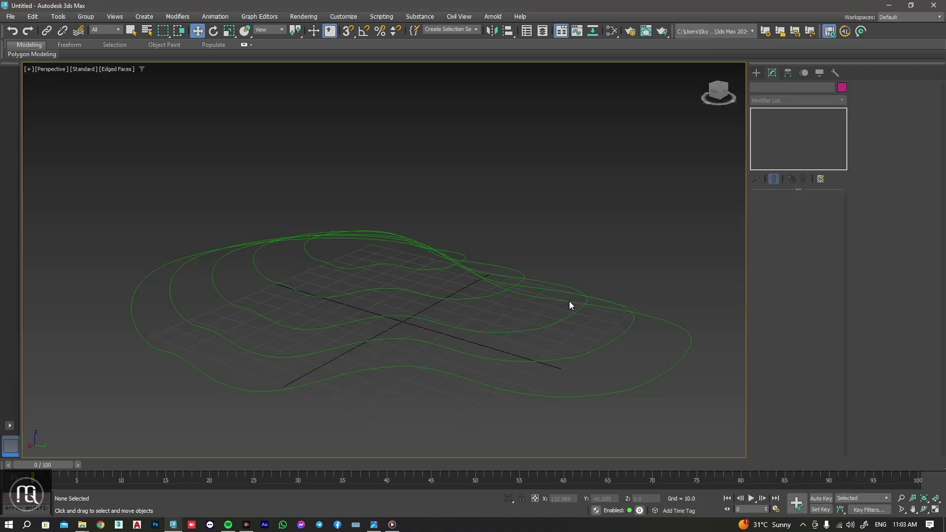
pyautogui.scroll(3, 380, 337)
pyautogui.scroll(-2, 373, 341)
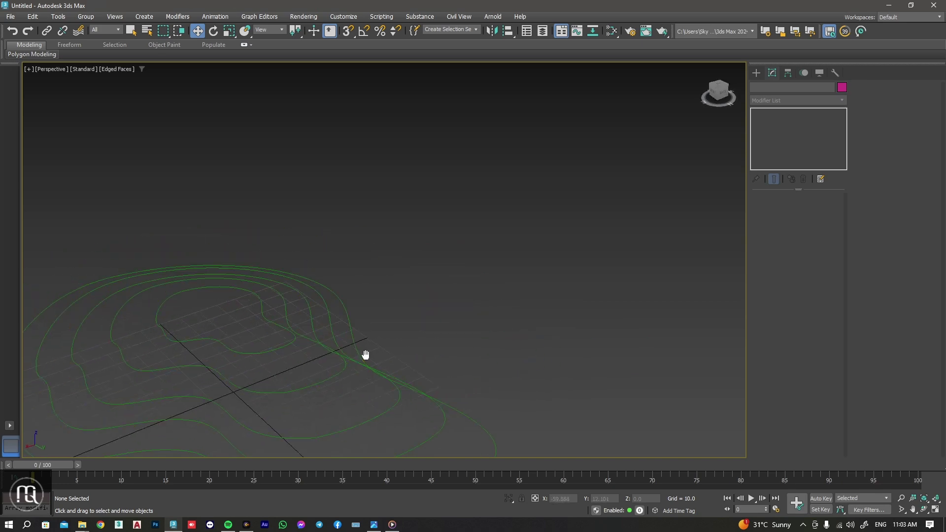
pyautogui.moveTo(366, 354); pyautogui.dragTo(464, 273, button='middle')
pyautogui.click(410, 261)
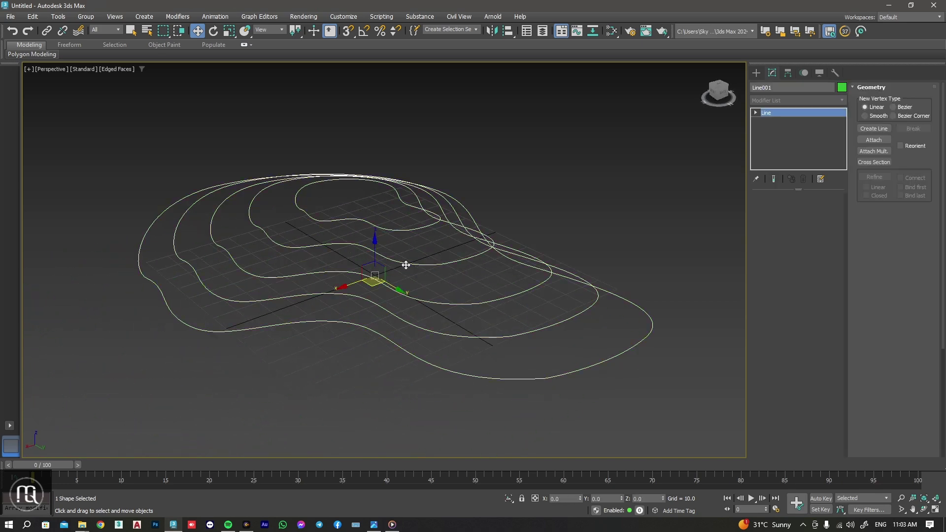
pyautogui.moveTo(409, 261)
pyautogui.keyDown('alt'); pyautogui.mouseDown(button='middle')
pyautogui.moveTo(387, 289)
pyautogui.moveTo(368, 271)
pyautogui.moveTo(404, 268)
pyautogui.mouseUp(button='middle'); pyautogui.keyUp('alt')
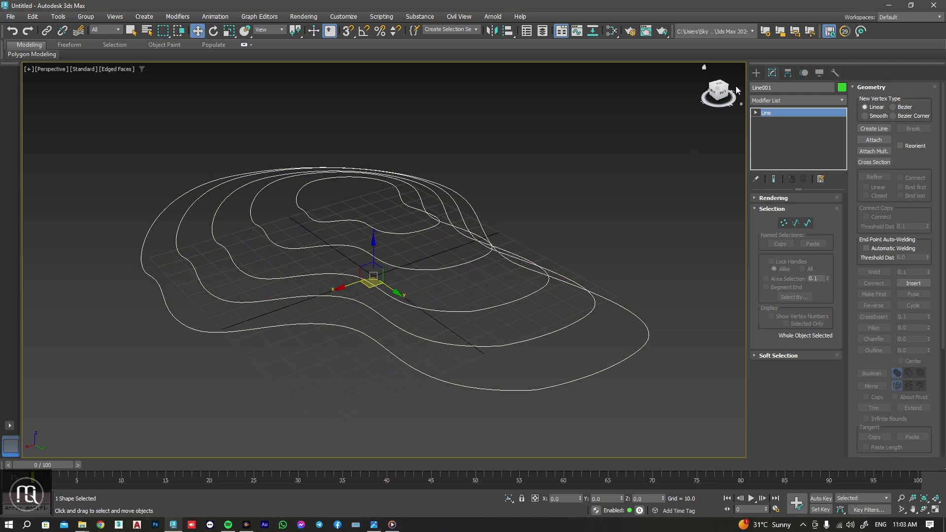
# Convert Line001 into a Terrain compound object and toggle its edged-face shading.
pyautogui.click(756, 72)
pyautogui.click(775, 102)
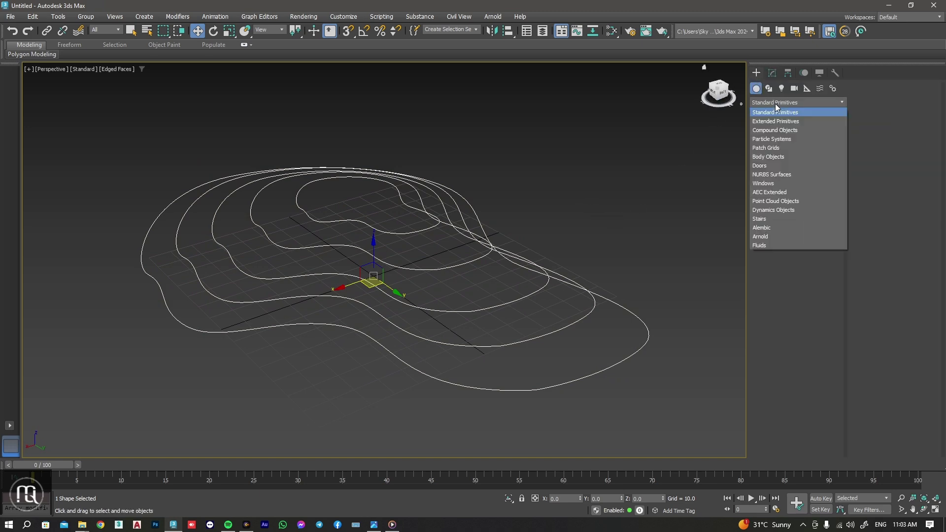
pyautogui.click(765, 130)
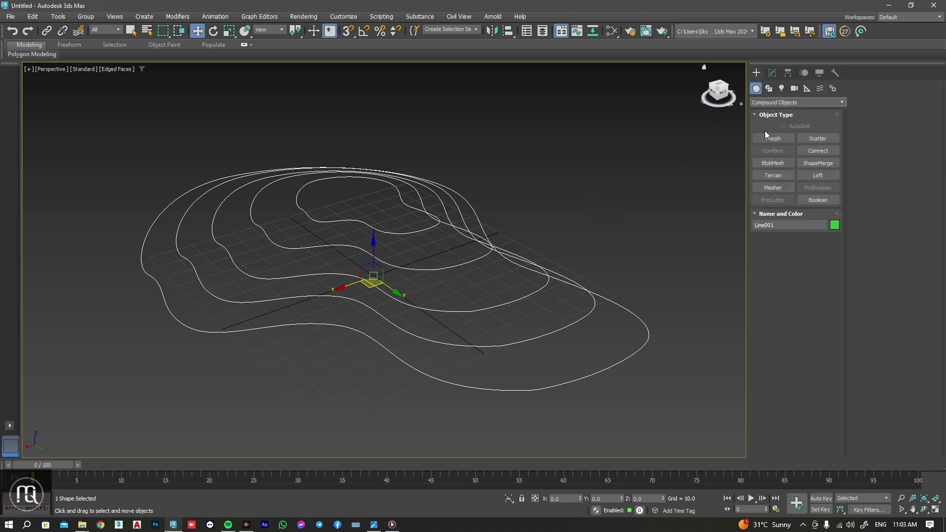
pyautogui.click(786, 176)
pyautogui.moveTo(519, 234)
pyautogui.keyDown('alt'); pyautogui.mouseDown(button='middle')
pyautogui.moveTo(504, 242)
pyautogui.moveTo(528, 227)
pyautogui.moveTo(481, 221)
pyautogui.moveTo(696, 249)
pyautogui.moveTo(702, 207)
pyautogui.moveTo(551, 237)
pyautogui.moveTo(587, 253)
pyautogui.moveTo(471, 273)
pyautogui.moveTo(540, 233)
pyautogui.moveTo(591, 228)
pyautogui.moveTo(569, 238)
pyautogui.mouseUp(button='middle'); pyautogui.keyUp('alt')
pyautogui.press('F4')
pyautogui.press('F4')
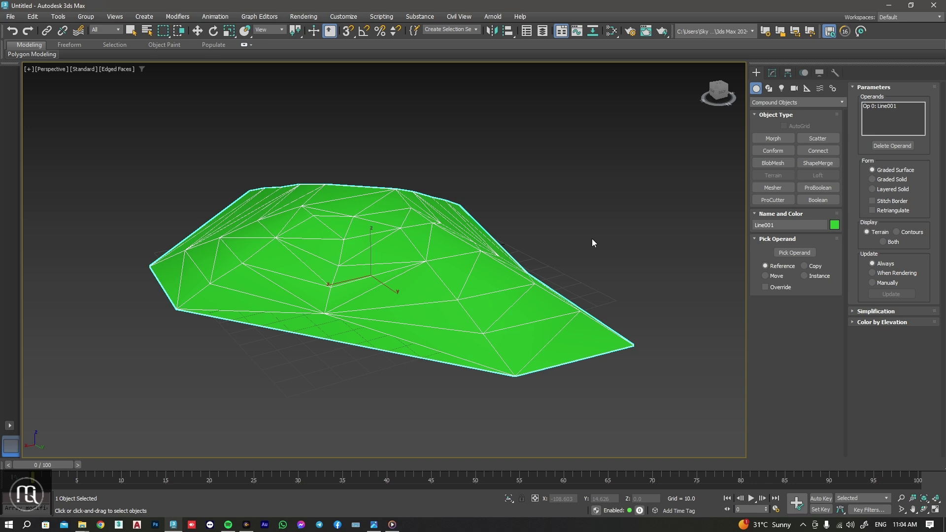
# Try Layered Solid, then settle the terrain on Graded Surface with Retriangulate checked.
pyautogui.keyDown('alt'); pyautogui.moveTo(593, 238); pyautogui.dragTo(573, 243, button='middle'); pyautogui.keyUp('alt')
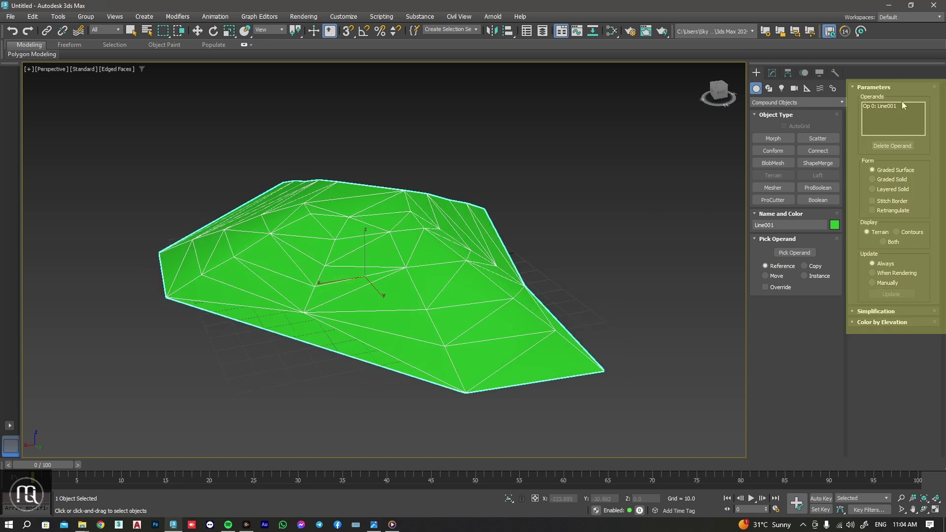
pyautogui.click(882, 190)
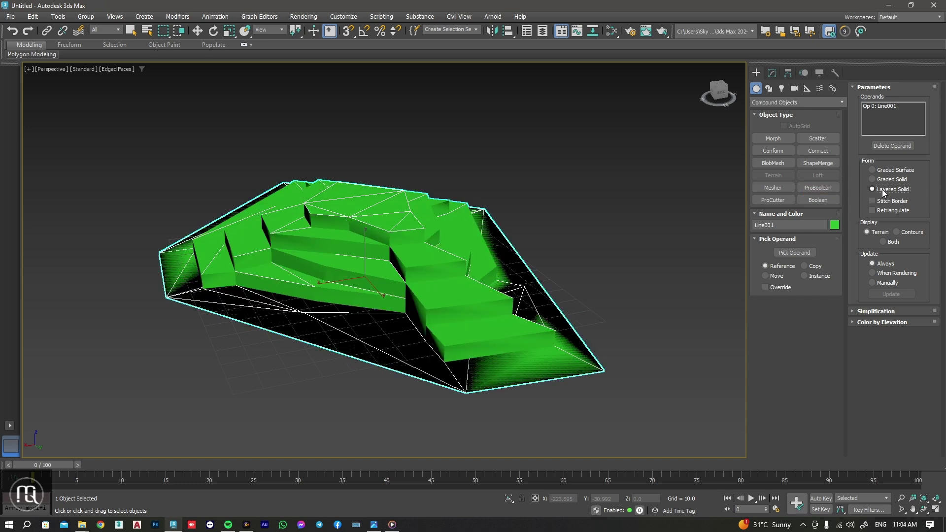
pyautogui.click(879, 170)
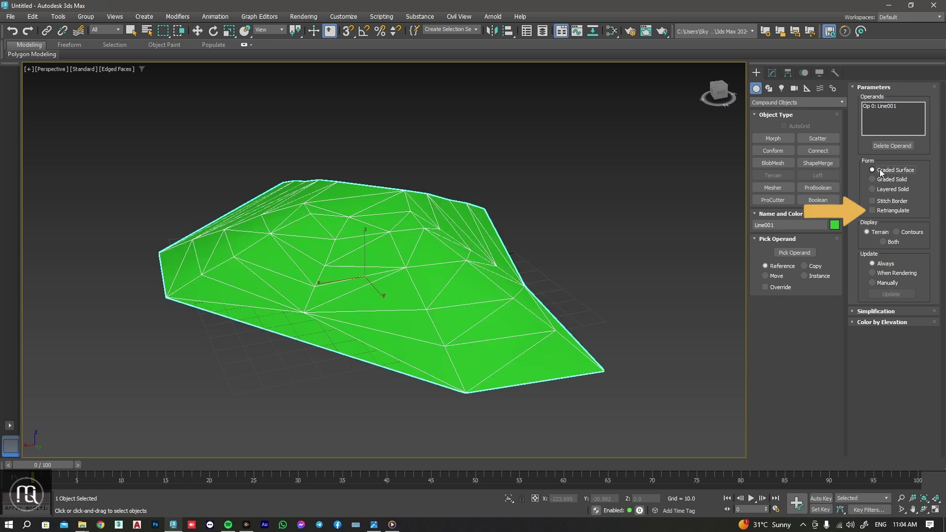
pyautogui.click(873, 211)
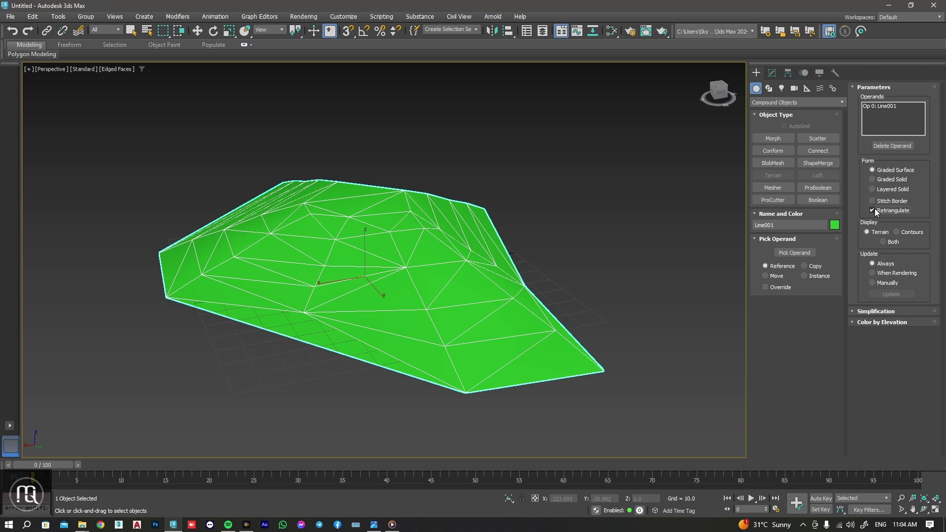
pyautogui.click(874, 211)
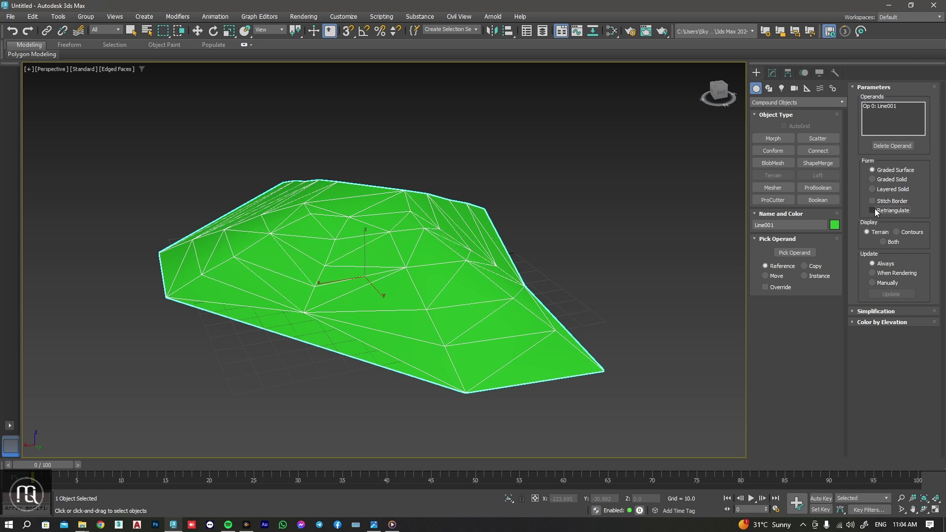
pyautogui.click(873, 211)
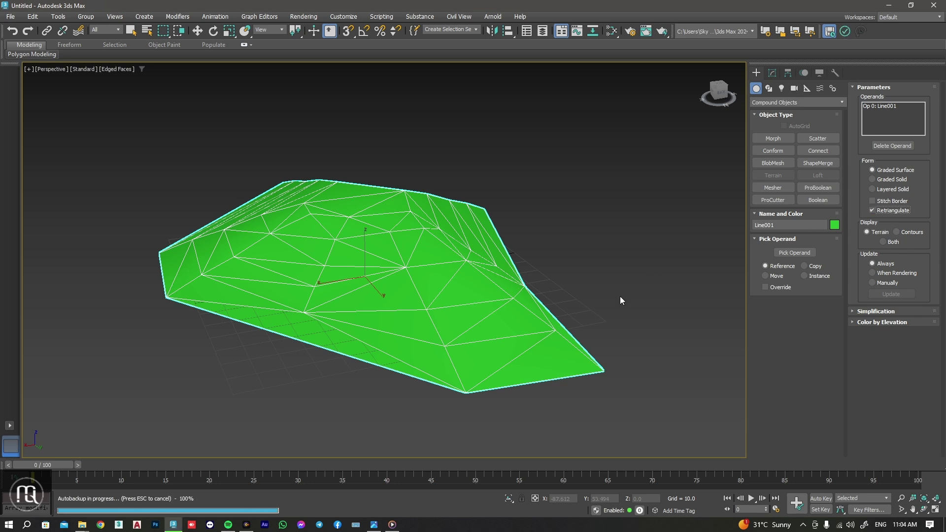
pyautogui.moveTo(620, 300); pyautogui.dragTo(629, 299, button='middle')
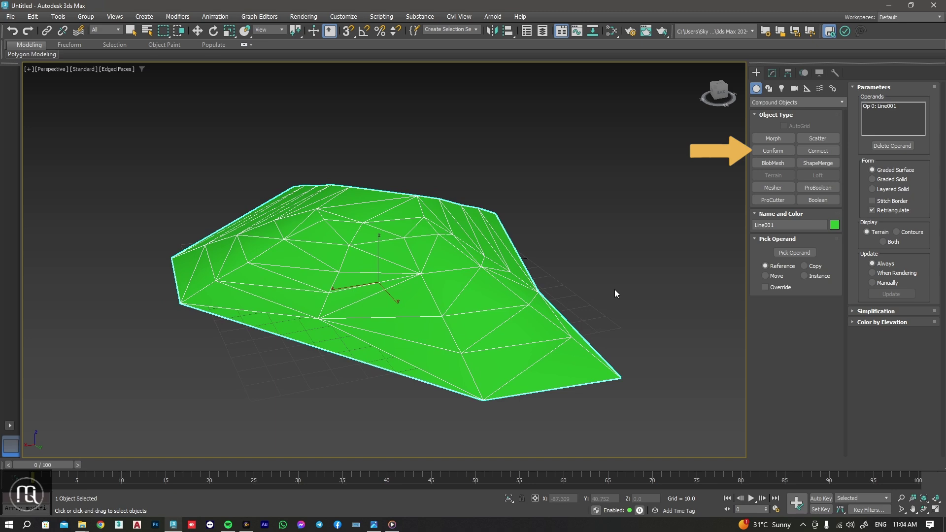
# Unhide all objects to reveal Plane001 above the terrain.
pyautogui.rightClick(615, 289)
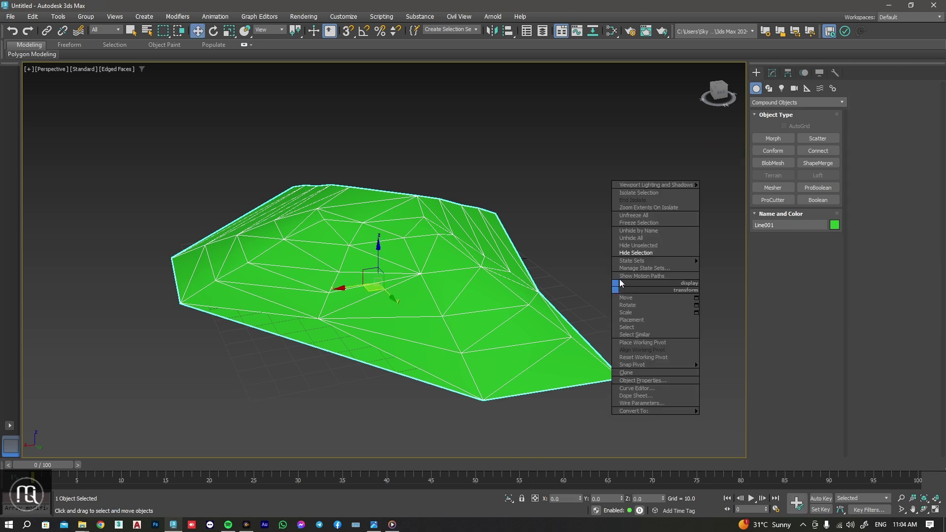
pyautogui.click(629, 238)
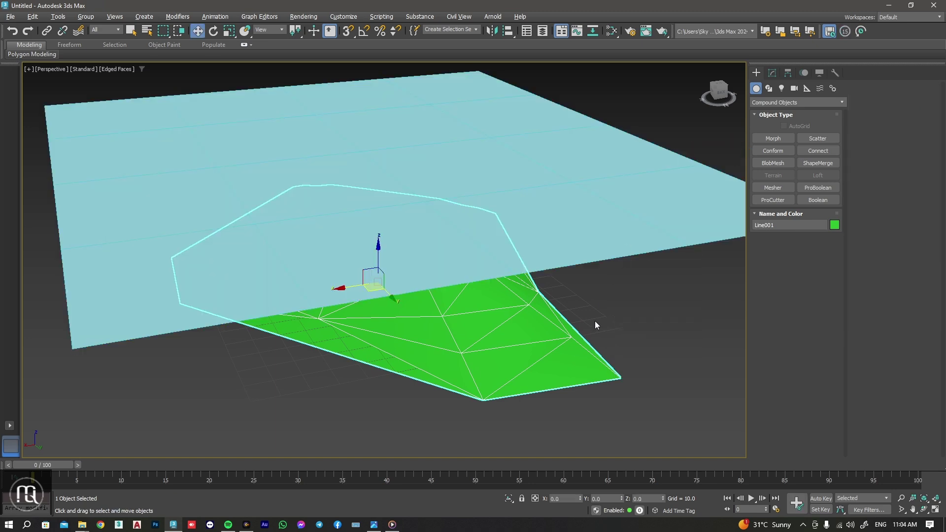
pyautogui.moveTo(610, 314)
pyautogui.keyDown('alt'); pyautogui.mouseDown(button='middle')
pyautogui.moveTo(624, 301)
pyautogui.moveTo(534, 317)
pyautogui.moveTo(632, 317)
pyautogui.moveTo(634, 329)
pyautogui.moveTo(625, 329)
pyautogui.mouseUp(button='middle'); pyautogui.keyUp('alt')
pyautogui.keyDown('alt'); pyautogui.moveTo(468, 422); pyautogui.dragTo(556, 398, button='middle'); pyautogui.keyUp('alt')
# Set Plane001's Length Segs and Width Segs to 50.
pyautogui.click(566, 256)
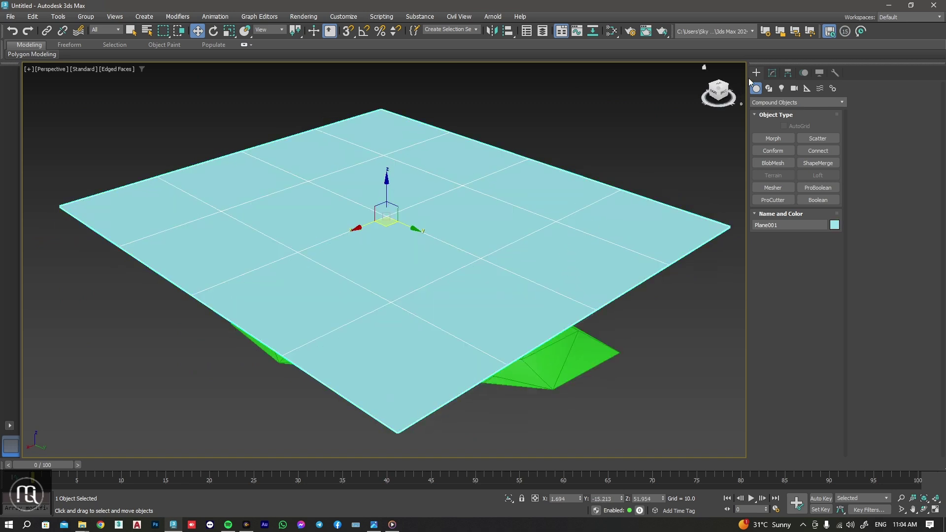
pyautogui.click(772, 74)
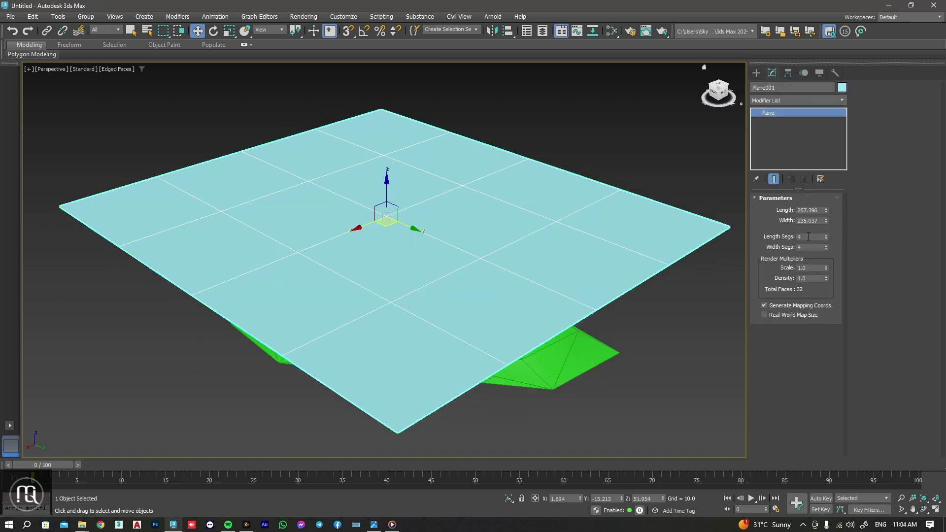
pyautogui.doubleClick(809, 236)
pyautogui.press('Return')
pyautogui.click(812, 248)
pyautogui.write('50')
pyautogui.press('Return')
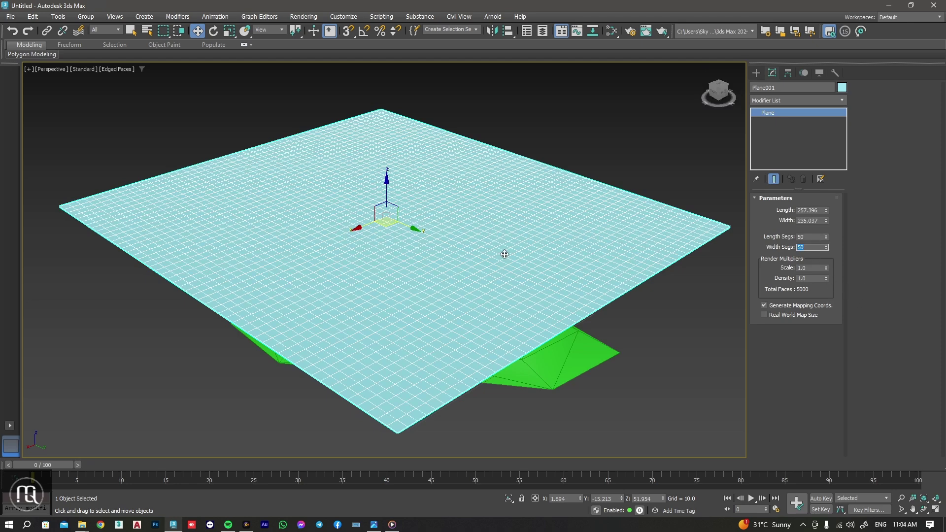
pyautogui.moveTo(503, 254)
pyautogui.keyDown('alt'); pyautogui.mouseDown(button='middle')
pyautogui.moveTo(592, 327)
pyautogui.moveTo(587, 352)
pyautogui.moveTo(568, 316)
pyautogui.moveTo(608, 272)
pyautogui.moveTo(590, 290)
pyautogui.moveTo(568, 290)
pyautogui.moveTo(581, 289)
pyautogui.mouseUp(button='middle'); pyautogui.keyUp('alt')
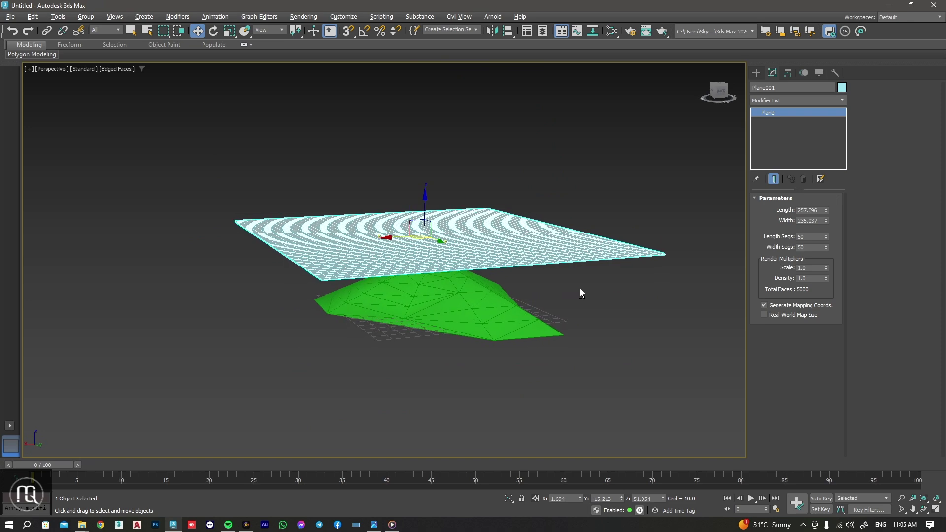
# In Top view, create a Conform compound object using Plane001 as the S_Plane001 wrapper.
pyautogui.scroll(2, 432, 305)
pyautogui.scroll(2, 432, 304)
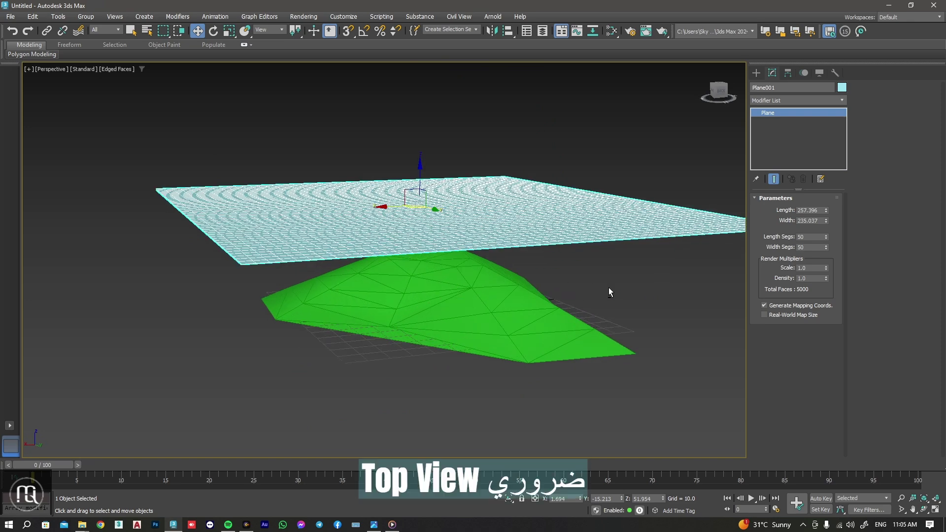
pyautogui.press('t')
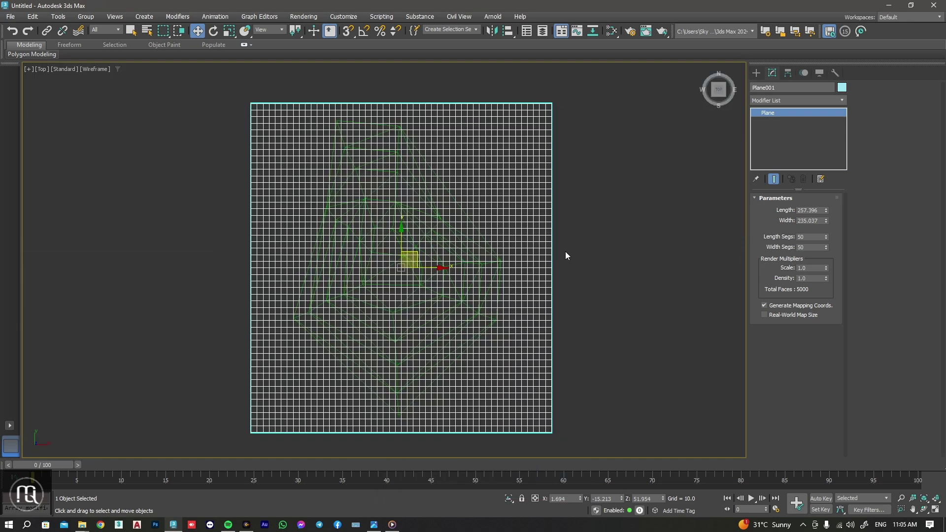
pyautogui.click(756, 73)
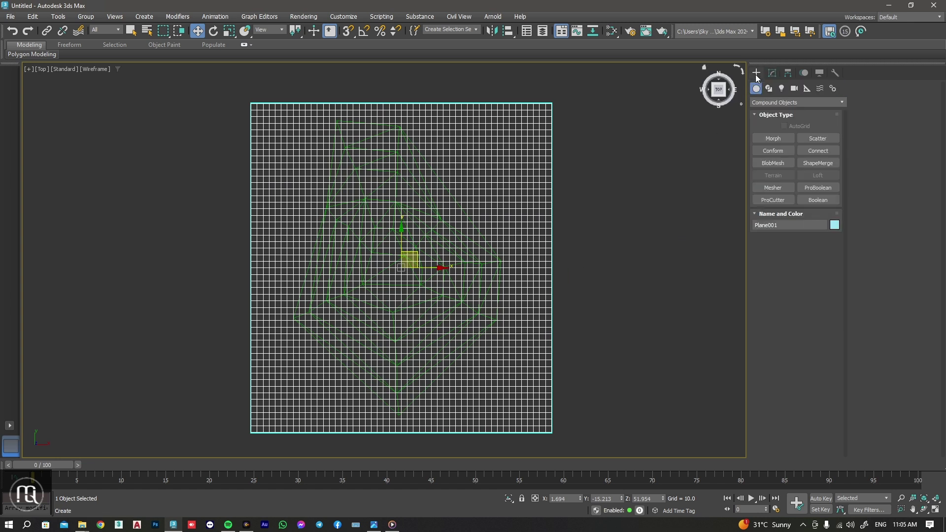
pyautogui.click(774, 151)
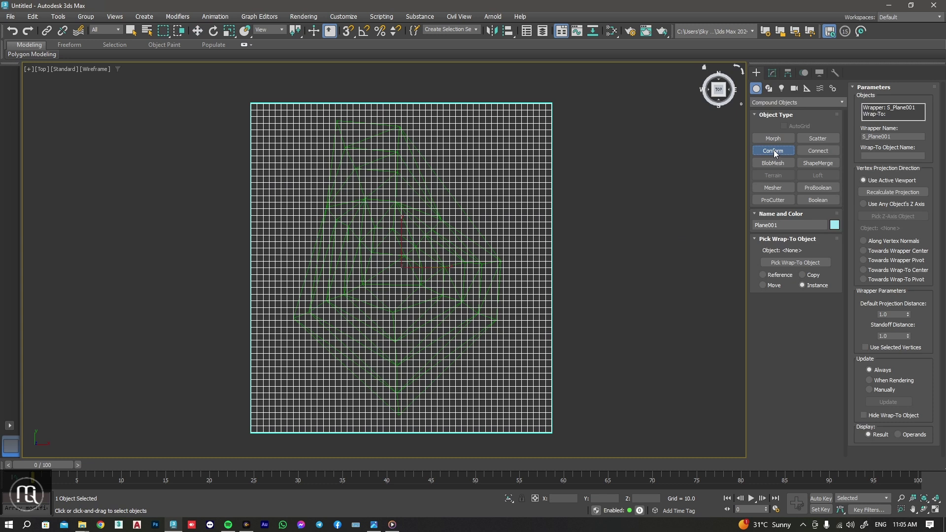
# Pick Terrain001 as the Conform wrap-to object and view the result in Perspective.
pyautogui.click(789, 266)
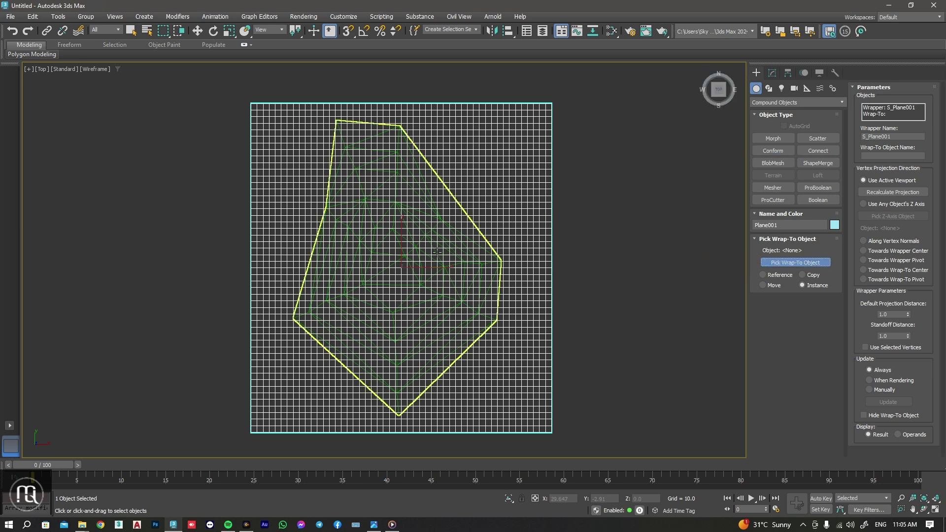
pyautogui.click(437, 251)
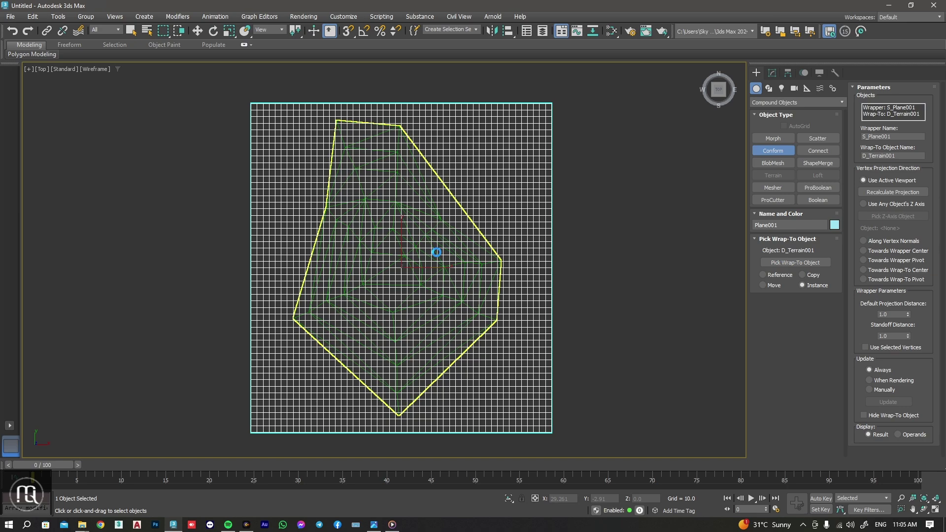
pyautogui.press('p')
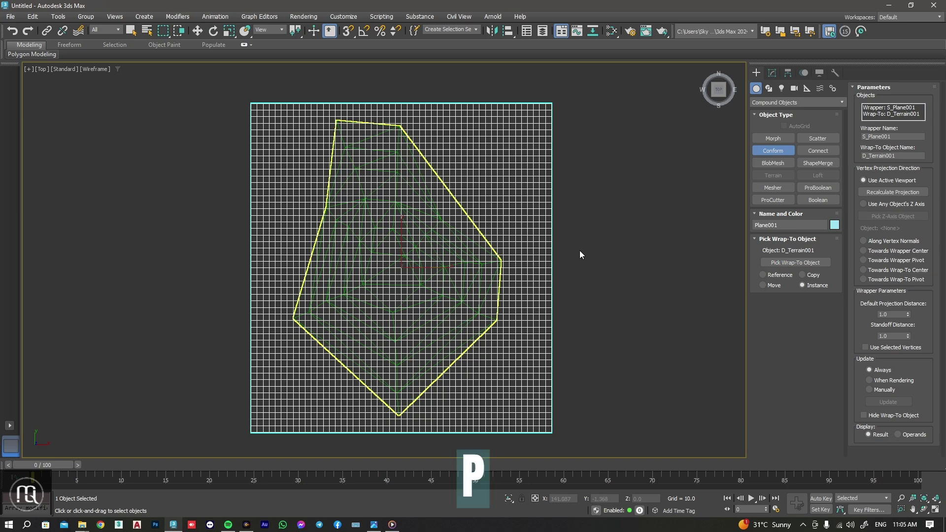
pyautogui.moveTo(573, 338)
pyautogui.keyDown('alt'); pyautogui.mouseDown(button='middle')
pyautogui.moveTo(564, 362)
pyautogui.moveTo(544, 375)
pyautogui.moveTo(590, 401)
pyautogui.moveTo(631, 409)
pyautogui.moveTo(696, 350)
pyautogui.moveTo(611, 383)
pyautogui.moveTo(505, 369)
pyautogui.moveTo(544, 373)
pyautogui.moveTo(595, 397)
pyautogui.moveTo(617, 378)
pyautogui.moveTo(633, 382)
pyautogui.moveTo(567, 391)
pyautogui.moveTo(477, 380)
pyautogui.moveTo(492, 382)
pyautogui.mouseUp(button='middle'); pyautogui.keyUp('alt')
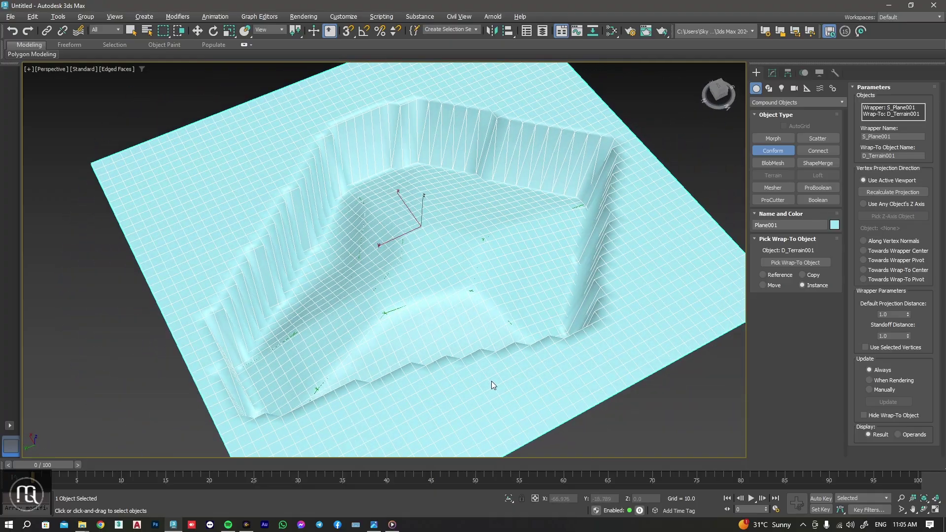
# Orbit and zoom around the conformed plane to inspect how it wraps over the terrain pit.
pyautogui.scroll(4, 323, 270)
pyautogui.scroll(2, 367, 248)
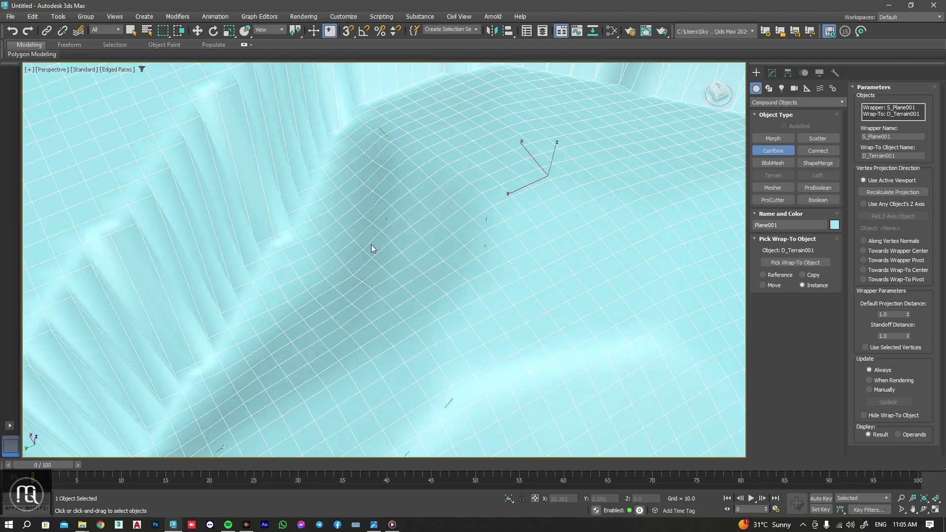
pyautogui.moveTo(371, 244)
pyautogui.keyDown('alt'); pyautogui.mouseDown(button='middle')
pyautogui.moveTo(407, 231)
pyautogui.moveTo(417, 214)
pyautogui.mouseUp(button='middle'); pyautogui.keyUp('alt')
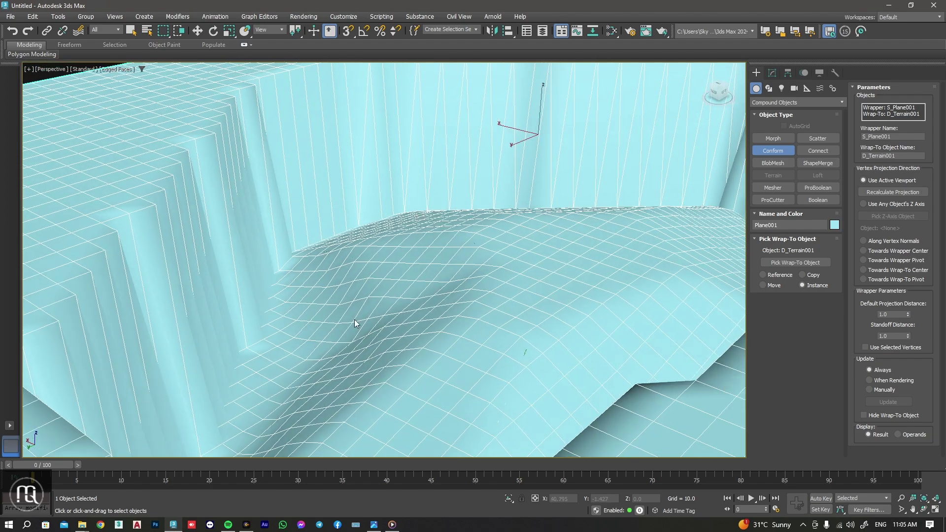
pyautogui.scroll(3, 373, 290)
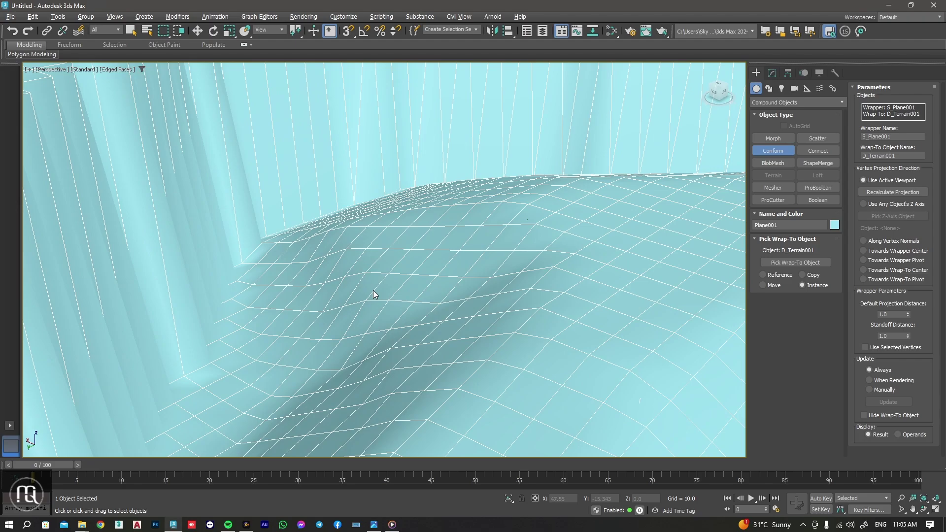
pyautogui.scroll(3, 354, 326)
pyautogui.moveTo(353, 326)
pyautogui.keyDown('alt'); pyautogui.mouseDown(button='middle')
pyautogui.moveTo(371, 286)
pyautogui.moveTo(371, 300)
pyautogui.moveTo(356, 306)
pyautogui.moveTo(333, 256)
pyautogui.mouseUp(button='middle'); pyautogui.keyUp('alt')
pyautogui.scroll(-8, 333, 256)
pyautogui.moveTo(382, 272)
pyautogui.keyDown('alt'); pyautogui.mouseDown(button='middle')
pyautogui.moveTo(499, 290)
pyautogui.moveTo(555, 232)
pyautogui.mouseUp(button='middle'); pyautogui.keyUp('alt')
pyautogui.scroll(4, 421, 217)
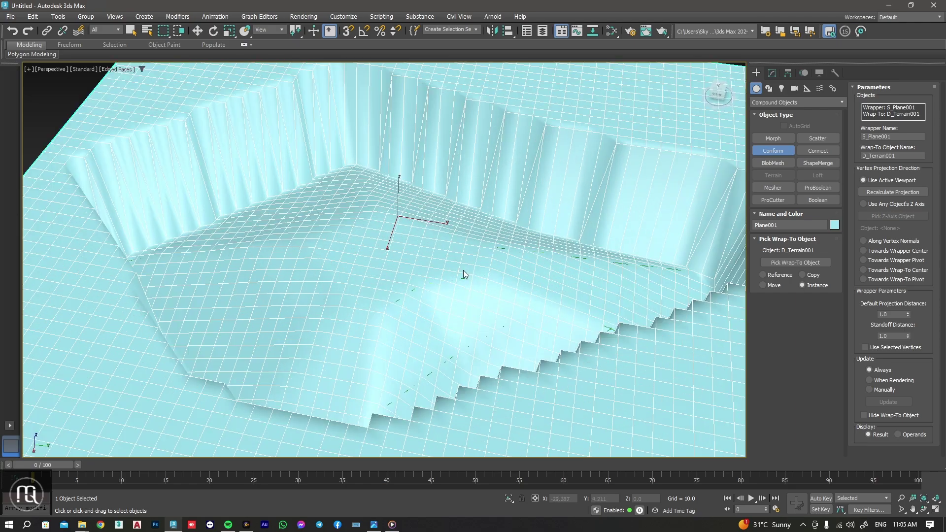
pyautogui.moveTo(463, 270)
pyautogui.keyDown('alt'); pyautogui.mouseDown(button='middle')
pyautogui.moveTo(486, 290)
pyautogui.moveTo(535, 265)
pyautogui.moveTo(462, 218)
pyautogui.moveTo(517, 220)
pyautogui.moveTo(509, 208)
pyautogui.moveTo(469, 230)
pyautogui.mouseUp(button='middle'); pyautogui.keyUp('alt')
pyautogui.scroll(-5, 469, 232)
pyautogui.scroll(-4, 468, 232)
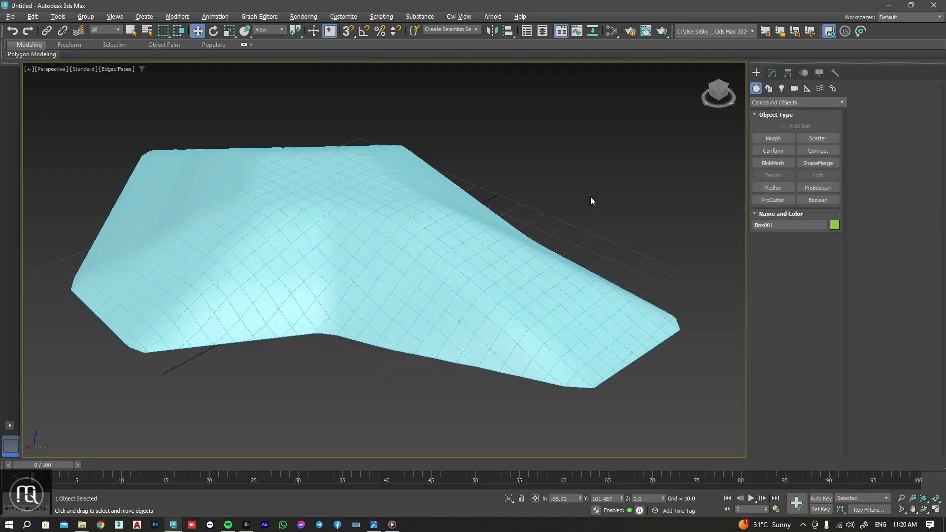
# Turn off Edged Faces and recentre the smooth Plane001 hill in the Perspective view.
pyautogui.press('F4')
pyautogui.moveTo(607, 224); pyautogui.dragTo(620, 222, button='middle')
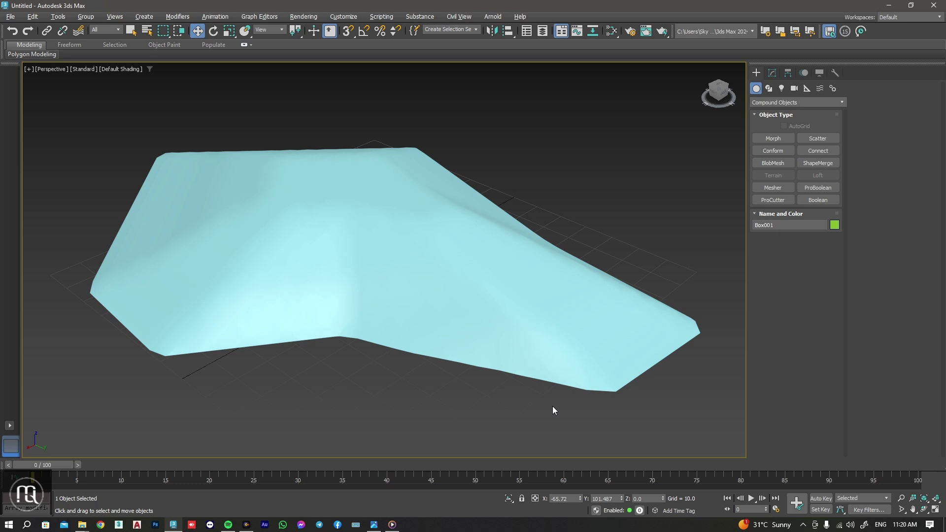
pyautogui.moveTo(553, 409)
pyautogui.mouseDown(button='middle')
pyautogui.moveTo(535, 408)
pyautogui.moveTo(550, 407)
pyautogui.mouseUp(button='middle')
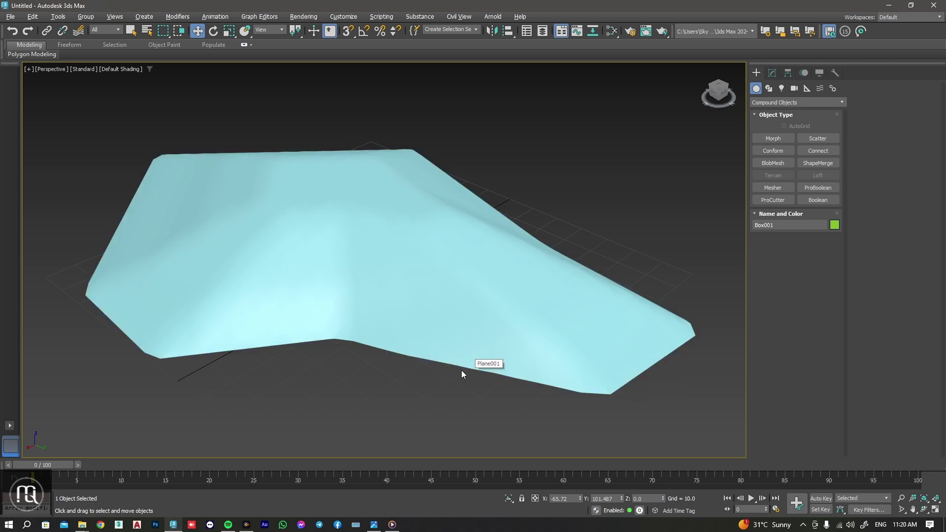
# Move Box001 onto the grid beside the conformed hill surface and zoom in.
pyautogui.moveTo(460, 380); pyautogui.dragTo(402, 359, button='middle')
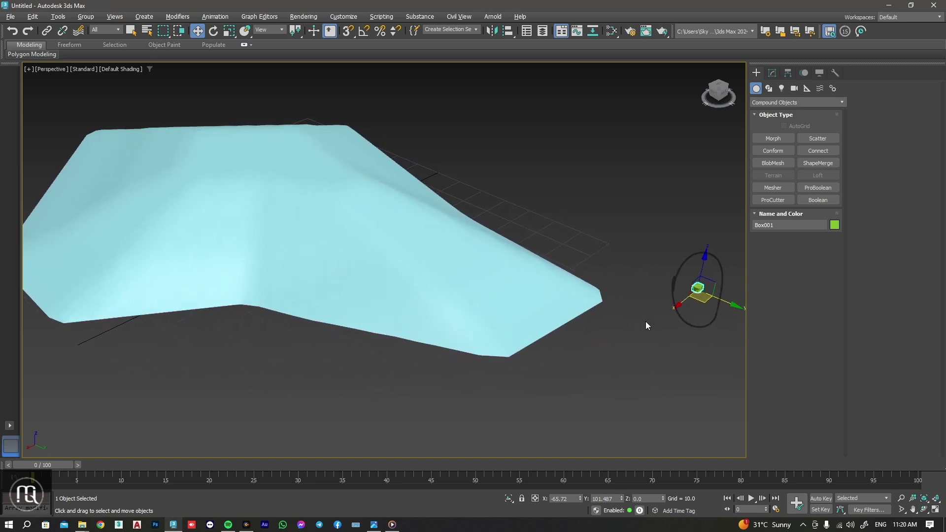
pyautogui.moveTo(718, 298); pyautogui.dragTo(536, 226)
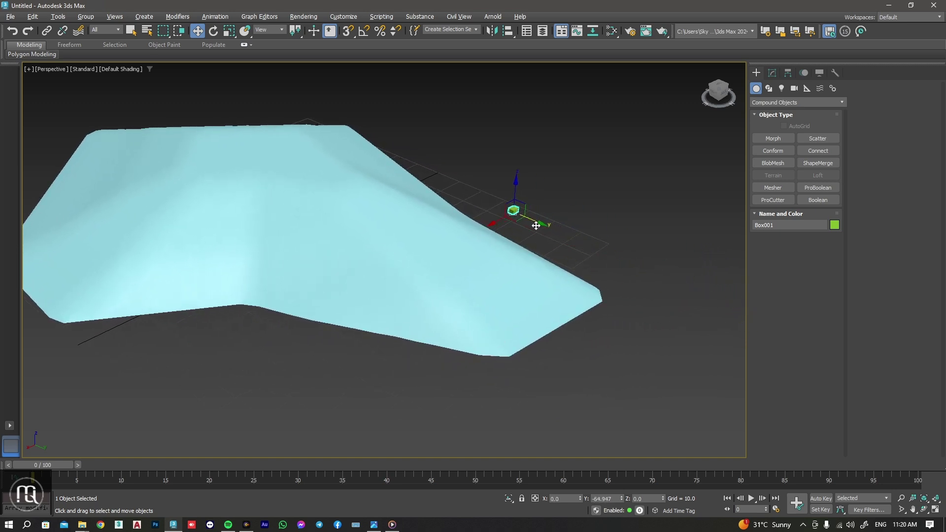
pyautogui.keyDown('alt'); pyautogui.moveTo(536, 227); pyautogui.dragTo(446, 230, button='middle'); pyautogui.keyUp('alt')
pyautogui.scroll(1, 511, 96)
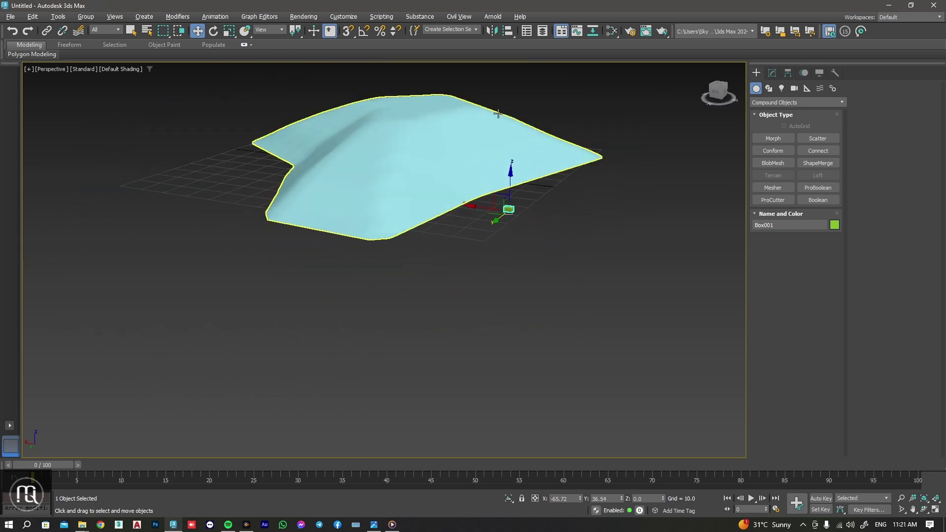
pyautogui.scroll(2, 511, 95)
pyautogui.scroll(2, 511, 95)
pyautogui.scroll(1, 511, 95)
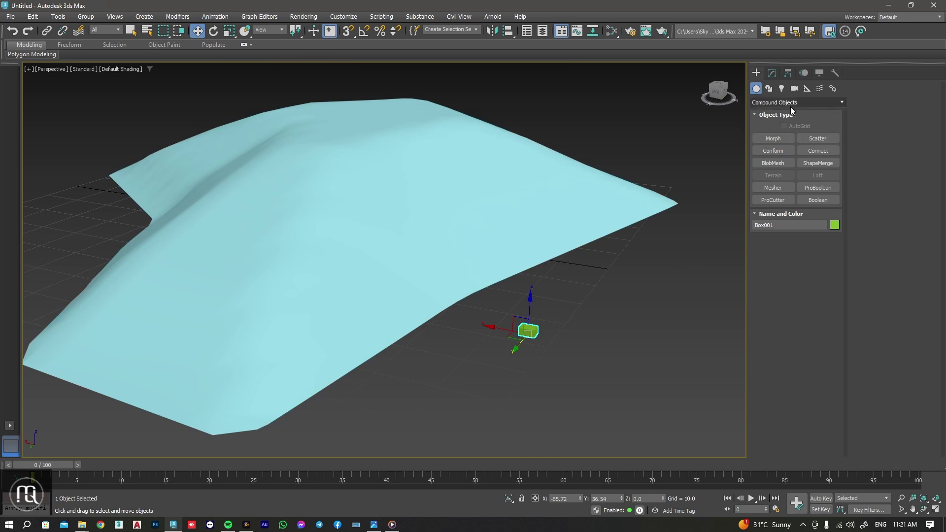
# Turn Box001 into a Scatter compound object with Plane001 as its distribution object.
pyautogui.click(836, 136)
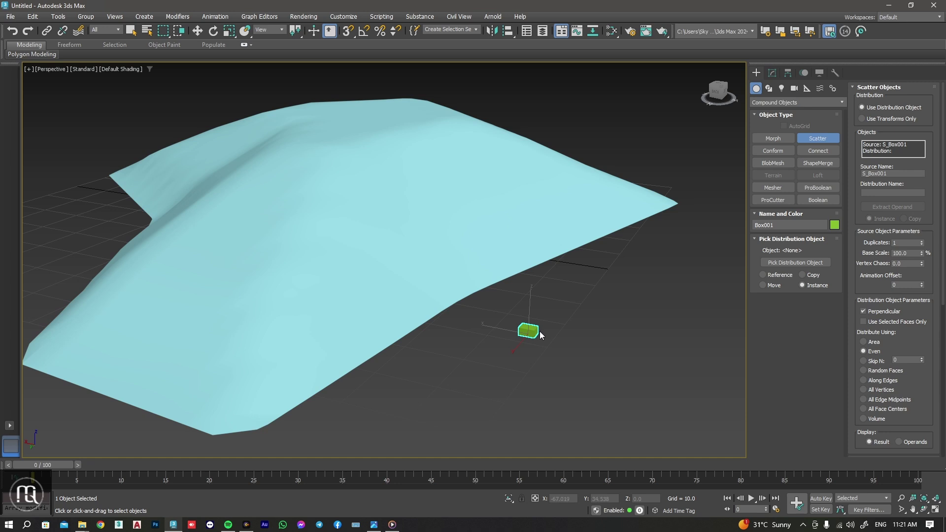
pyautogui.click(816, 264)
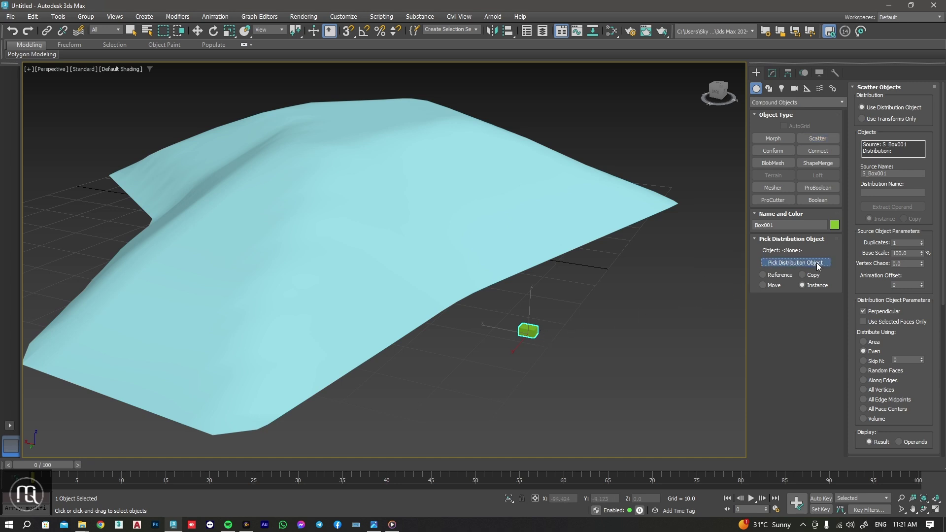
pyautogui.click(449, 240)
pyautogui.scroll(-5, 474, 267)
pyautogui.moveTo(513, 324)
pyautogui.keyDown('alt'); pyautogui.mouseDown(button='middle')
pyautogui.moveTo(468, 295)
pyautogui.moveTo(575, 312)
pyautogui.moveTo(675, 288)
pyautogui.moveTo(640, 338)
pyautogui.moveTo(700, 331)
pyautogui.mouseUp(button='middle'); pyautogui.keyUp('alt')
pyautogui.scroll(5, 608, 362)
pyautogui.scroll(-5, 607, 362)
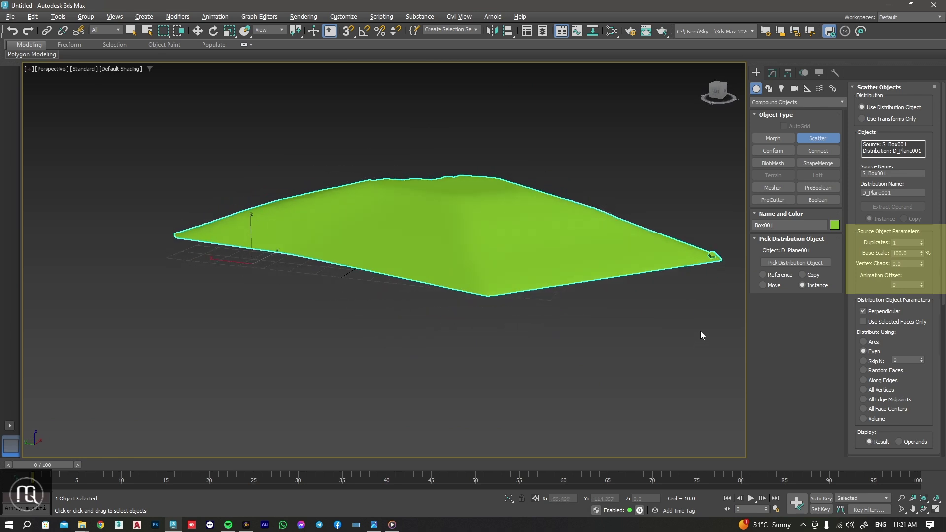
pyautogui.moveTo(712, 205)
pyautogui.keyDown('alt'); pyautogui.mouseDown(button='middle')
pyautogui.moveTo(713, 191)
pyautogui.moveTo(676, 227)
pyautogui.mouseUp(button='middle'); pyautogui.keyUp('alt')
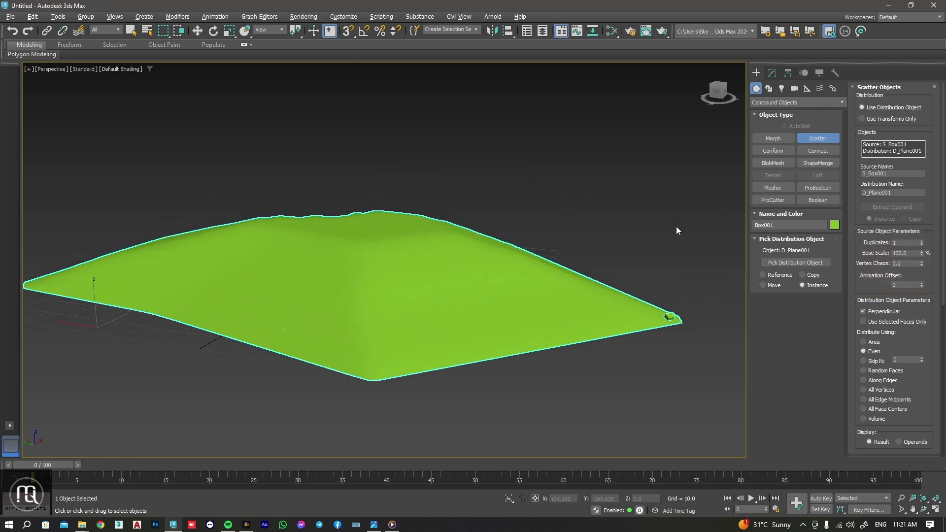
# Set the scatter Duplicates to 50 so boxes spread across the hill.
pyautogui.doubleClick(903, 243)
pyautogui.write('50')
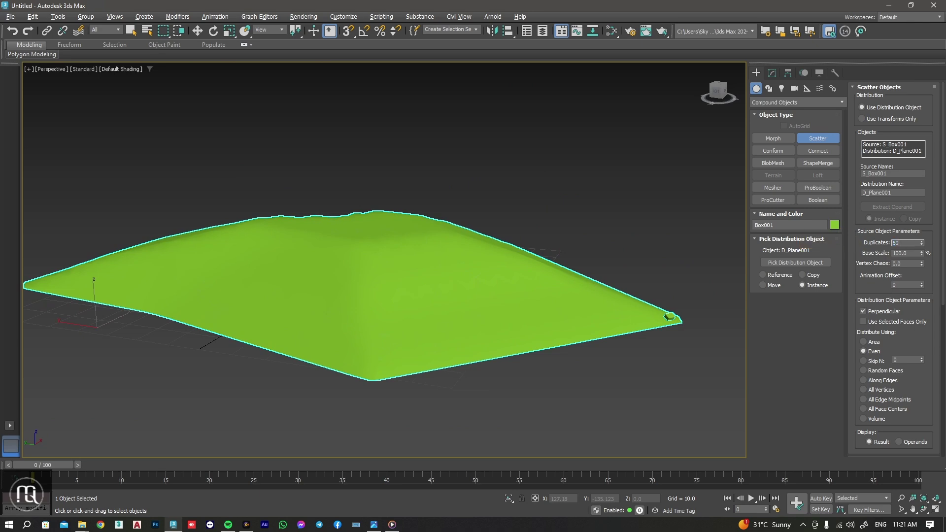
pyautogui.press('Return')
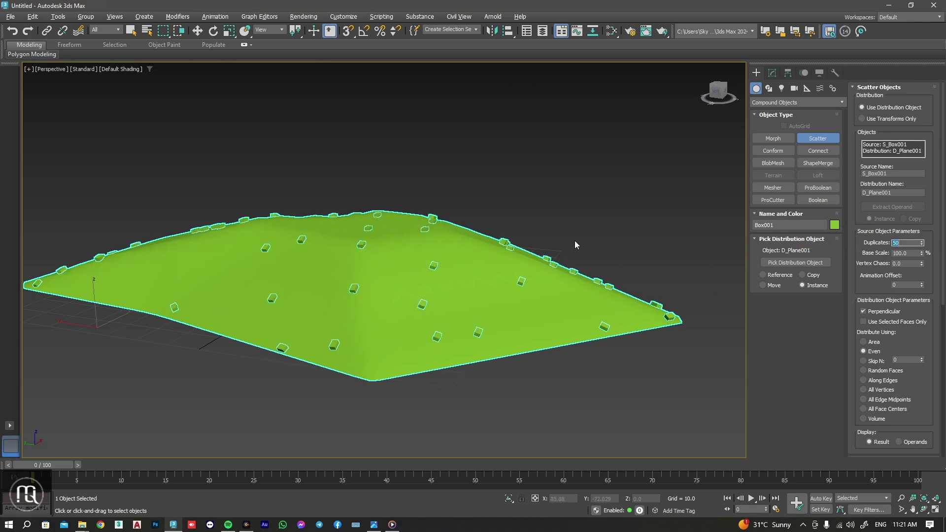
pyautogui.keyDown('alt'); pyautogui.moveTo(576, 245); pyautogui.dragTo(547, 249, button='middle'); pyautogui.keyUp('alt')
pyautogui.scroll(1, 472, 389)
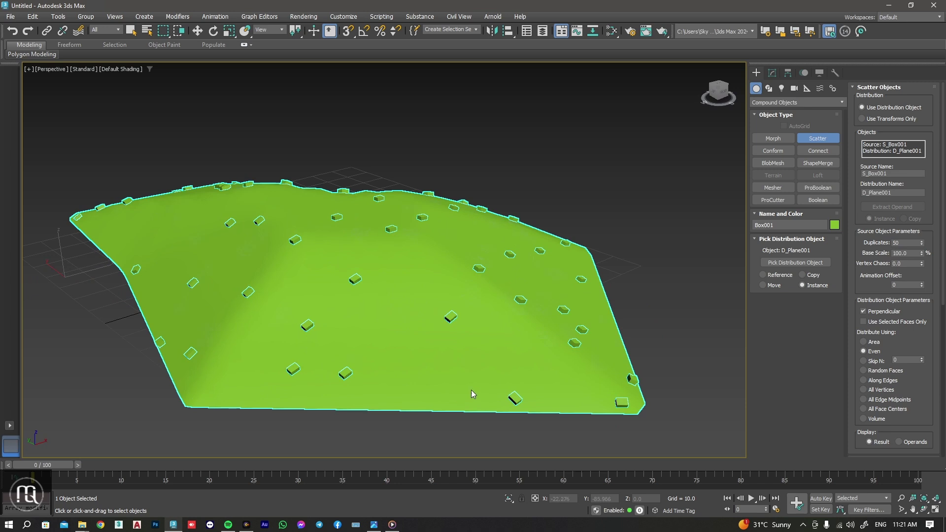
pyautogui.scroll(1, 481, 392)
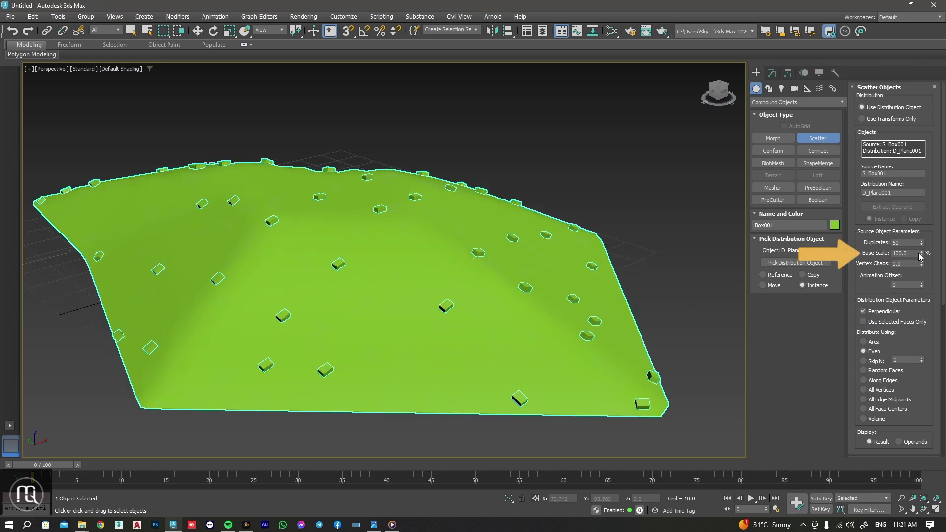
# Keep Base Scale at 100 and set Vertex Chaos to -0.04.
pyautogui.moveTo(922, 255); pyautogui.dragTo(901, 440)
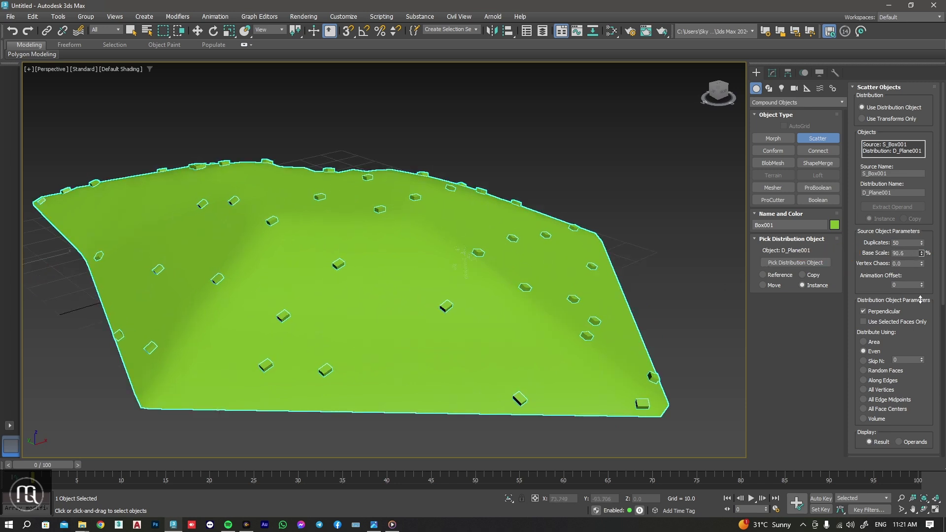
pyautogui.rightClick(901, 440)
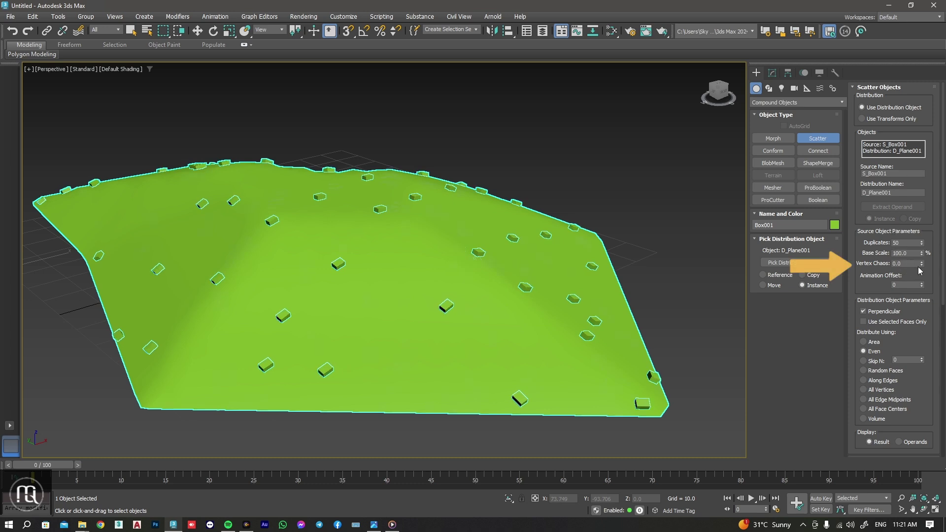
pyautogui.moveTo(922, 264)
pyautogui.mouseDown()
pyautogui.moveTo(921, 214)
pyautogui.moveTo(920, 264)
pyautogui.mouseUp()
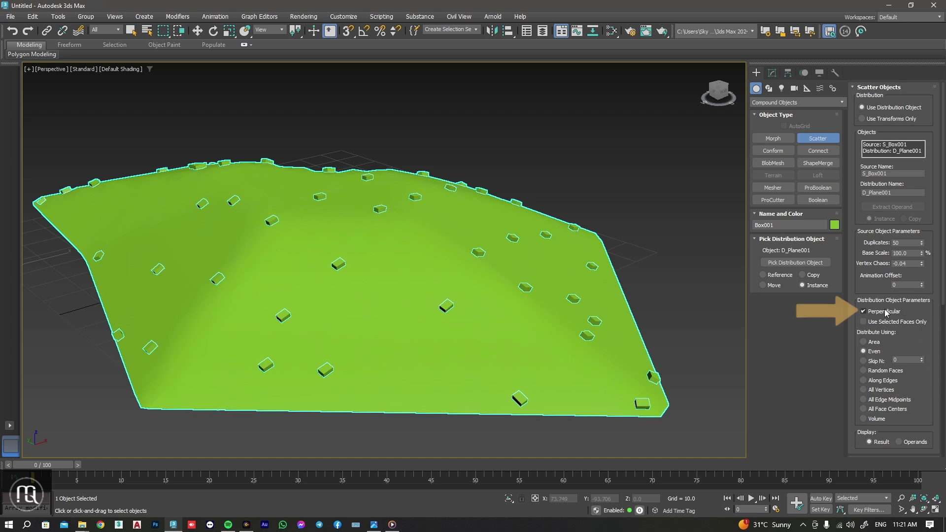
pyautogui.click(863, 312)
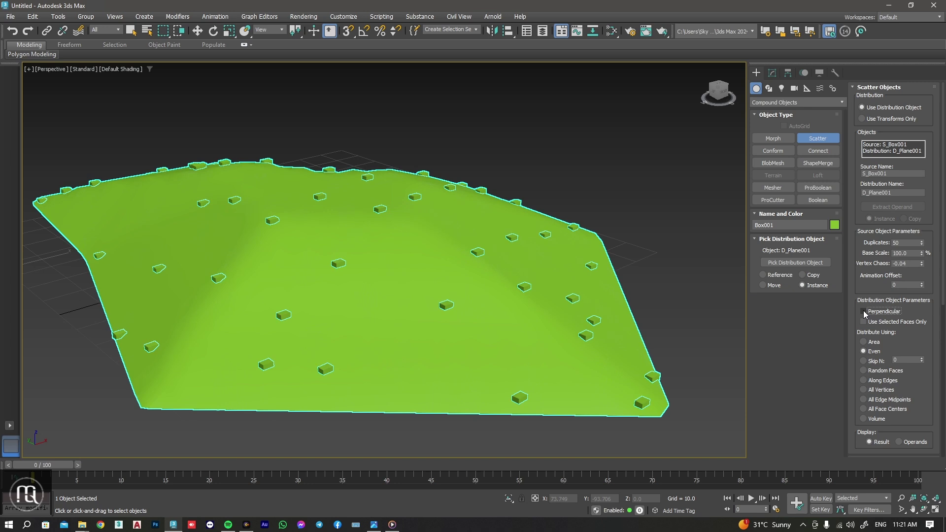
pyautogui.click(863, 312)
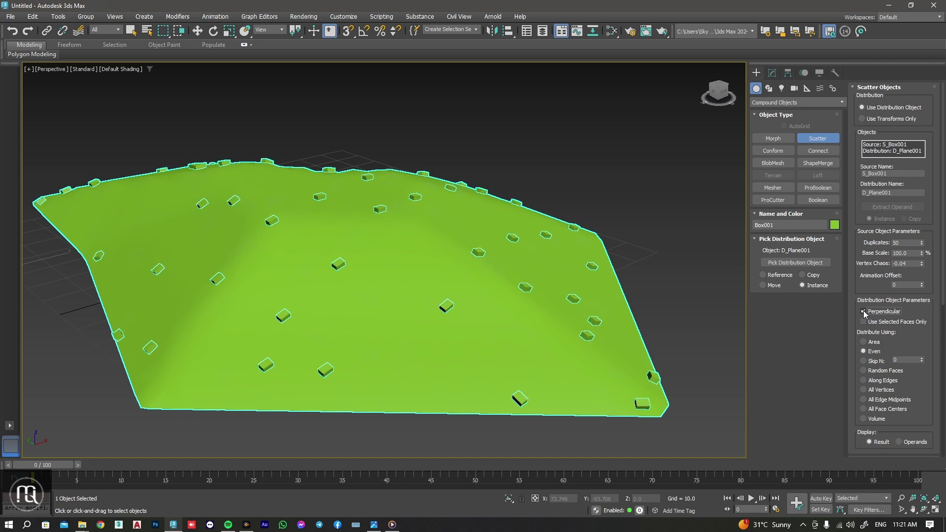
pyautogui.click(869, 343)
pyautogui.click(868, 352)
pyautogui.click(867, 371)
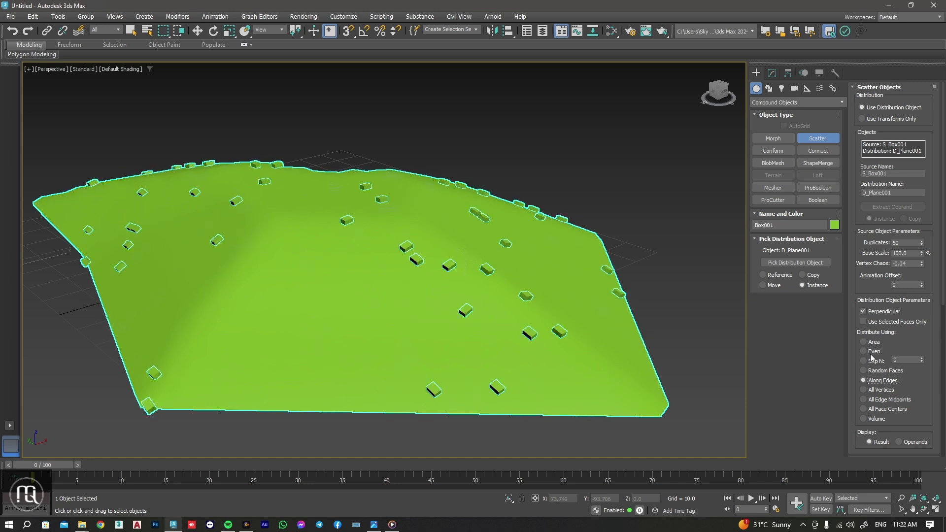
pyautogui.click(870, 352)
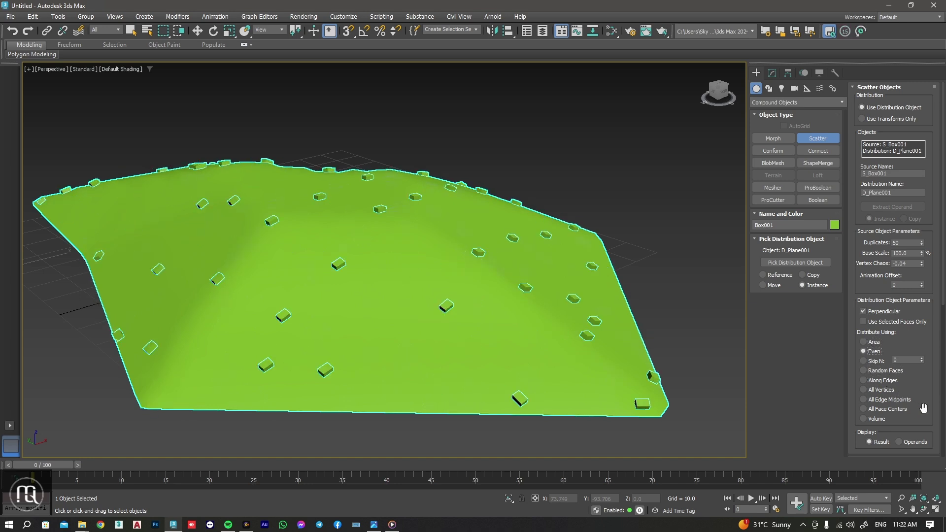
pyautogui.moveTo(919, 405); pyautogui.dragTo(907, 198)
pyautogui.scroll(-2, 892, 199)
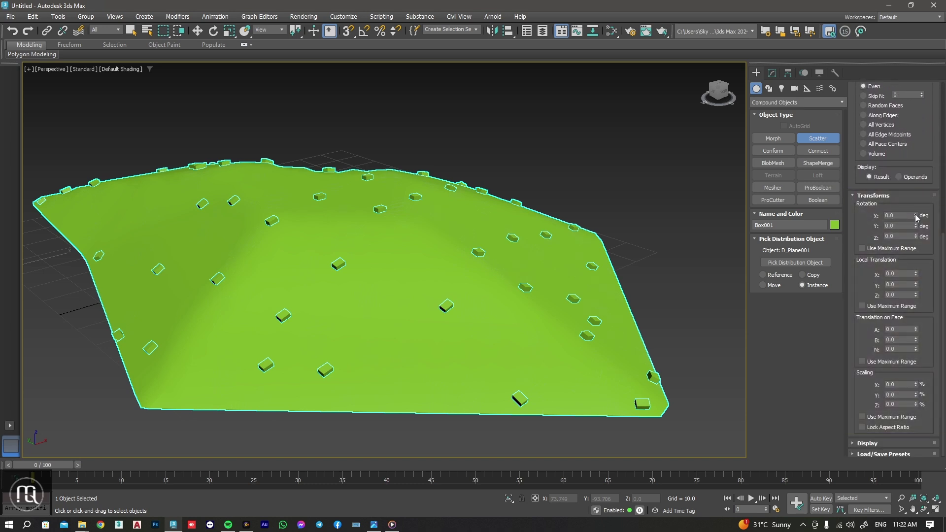
# Randomize boxes: rotation X 50.57, local translation X 2.02, face translation A 1.34, proportional scaling.
pyautogui.moveTo(916, 217)
pyautogui.mouseDown()
pyautogui.moveTo(917, 277)
pyautogui.moveTo(881, 340)
pyautogui.moveTo(911, 310)
pyautogui.mouseUp()
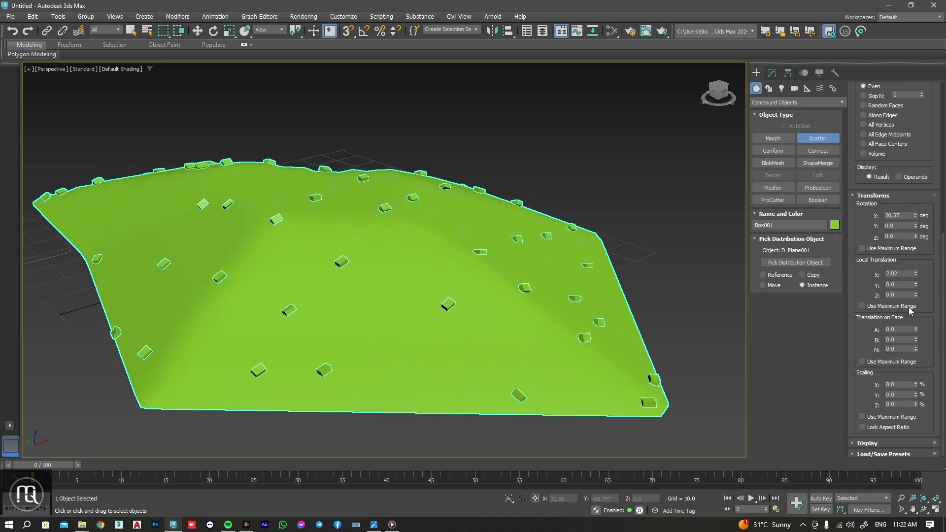
pyautogui.moveTo(916, 329); pyautogui.dragTo(912, 263)
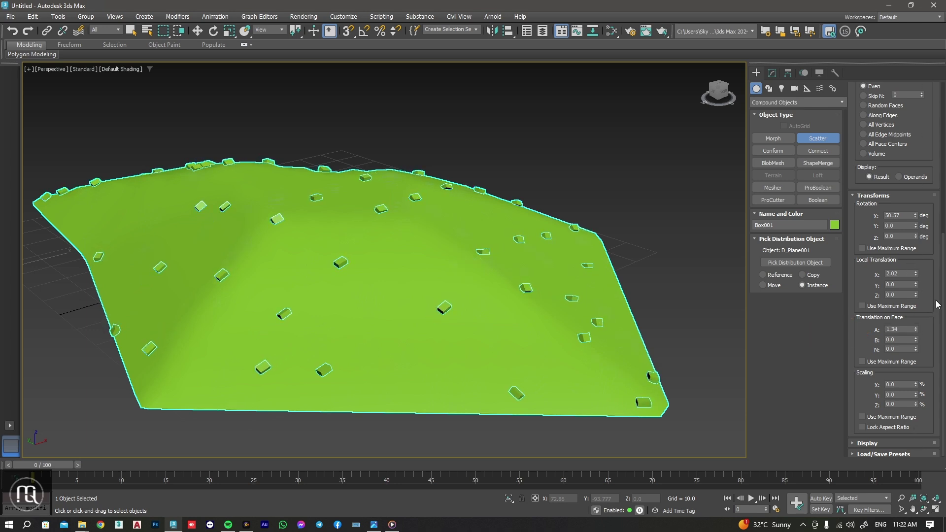
pyautogui.moveTo(915, 384)
pyautogui.mouseDown()
pyautogui.moveTo(937, 309)
pyautogui.moveTo(840, 434)
pyautogui.mouseUp()
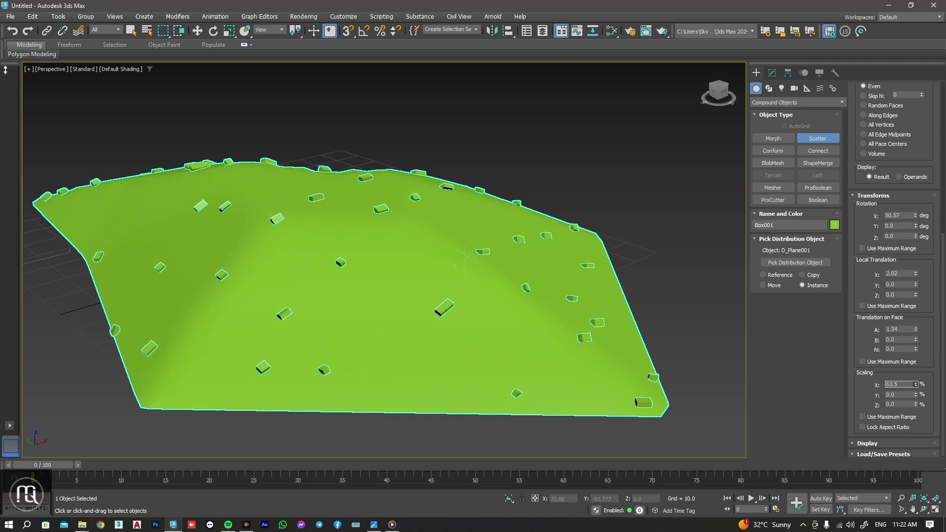
pyautogui.click(862, 427)
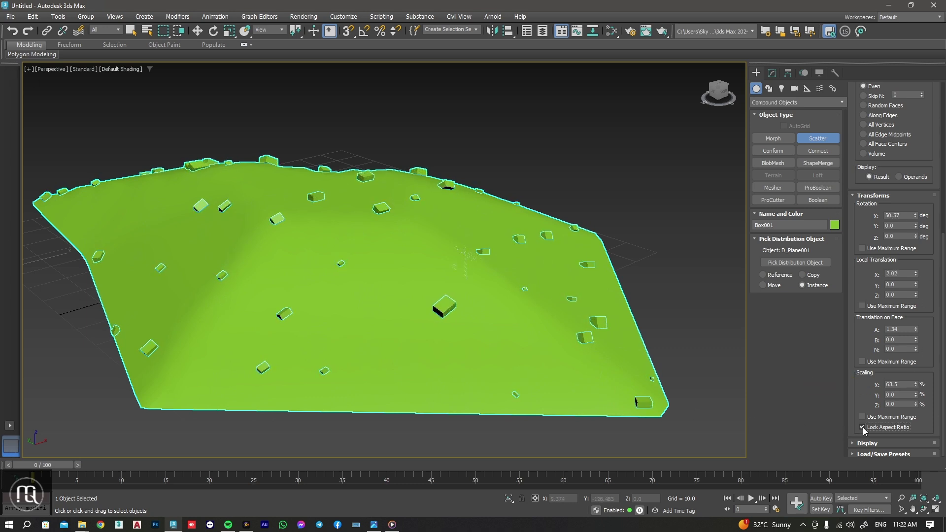